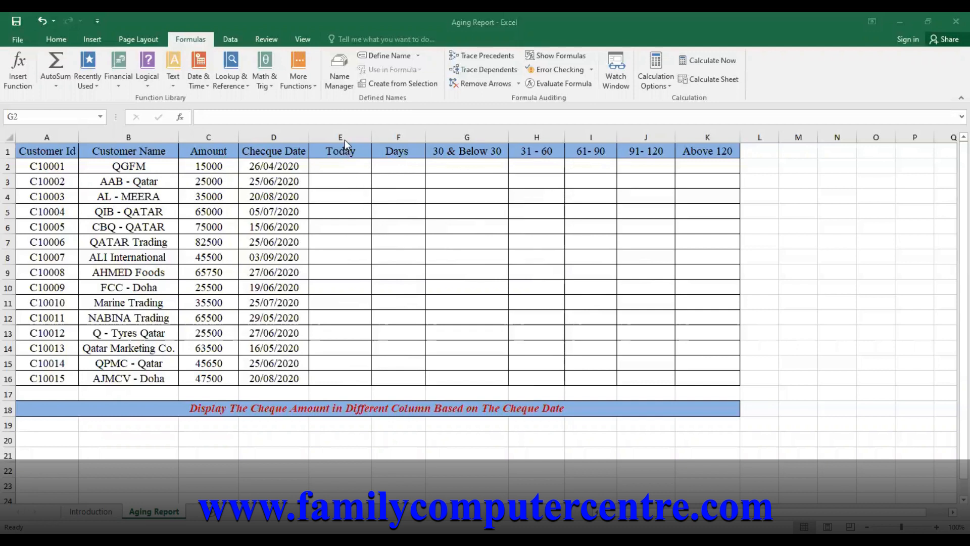
# Enter =TODAY() in E2 and fill it down the Today column through E16
pyautogui.click(347, 170)
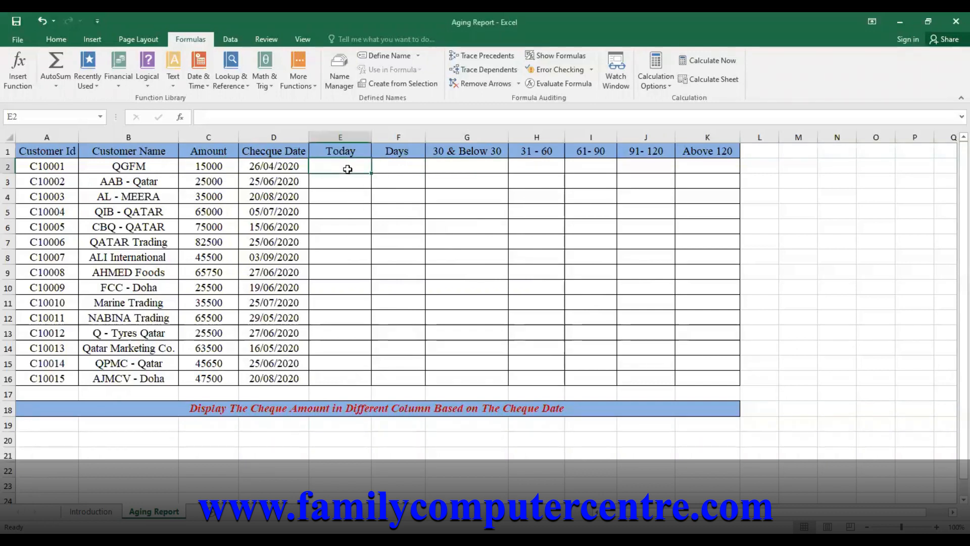
pyautogui.write('=')
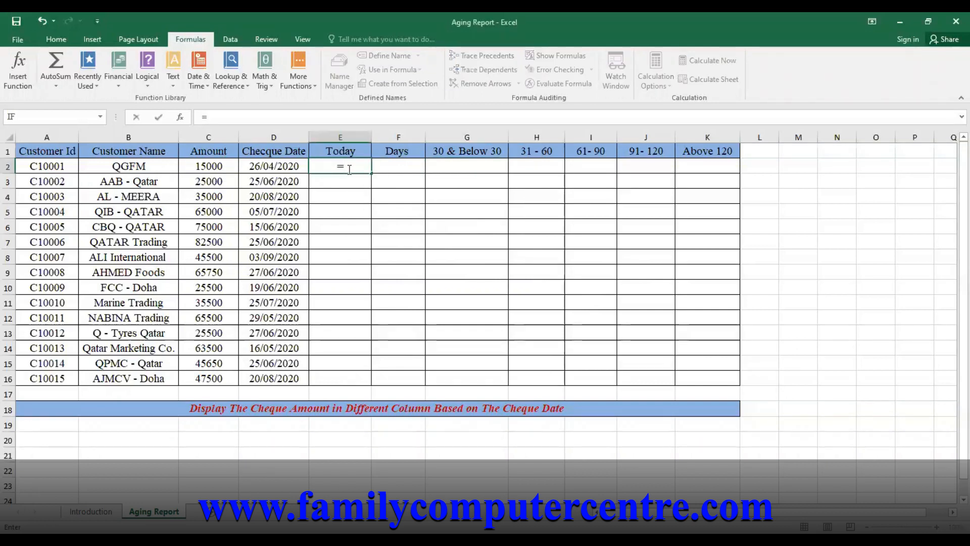
pyautogui.write('Today()')
pyautogui.press('Return')
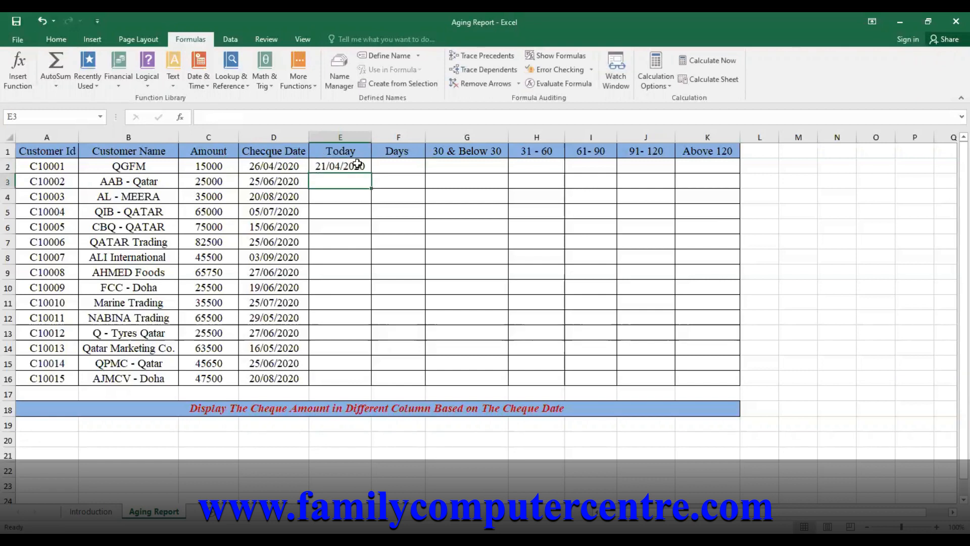
pyautogui.click(357, 164)
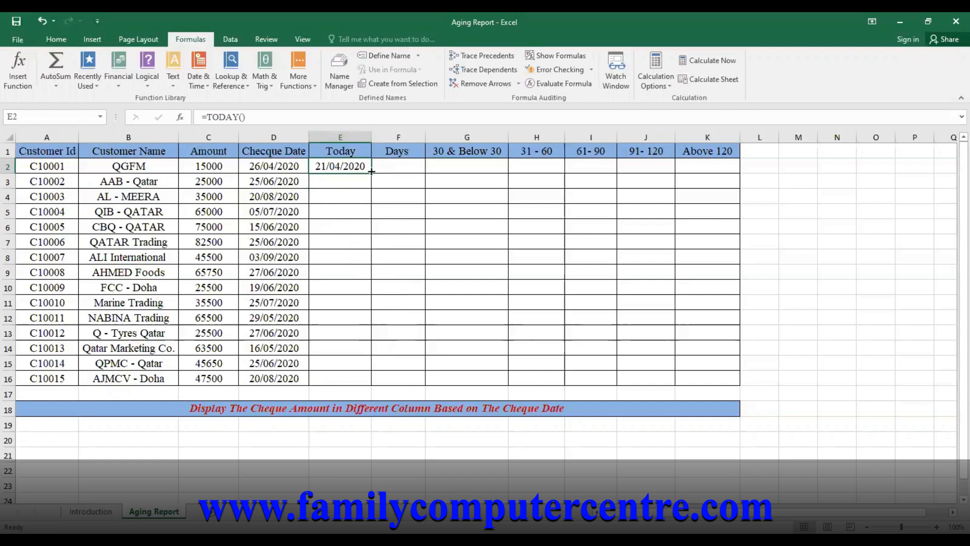
pyautogui.moveTo(371, 173); pyautogui.dragTo(360, 387)
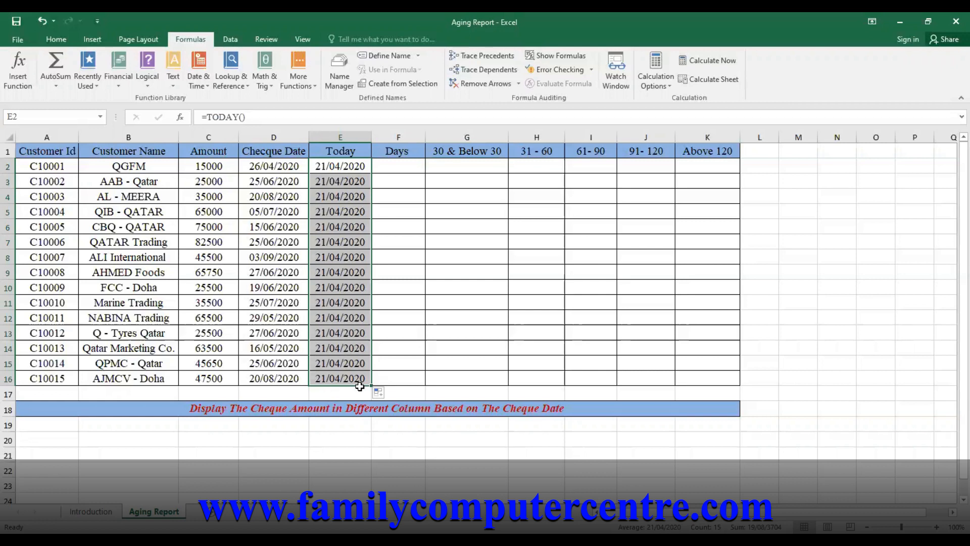
# Calculate the Days column by entering =D2-E2 in F2 and filling it down through F16
pyautogui.click(399, 166)
pyautogui.write('=')
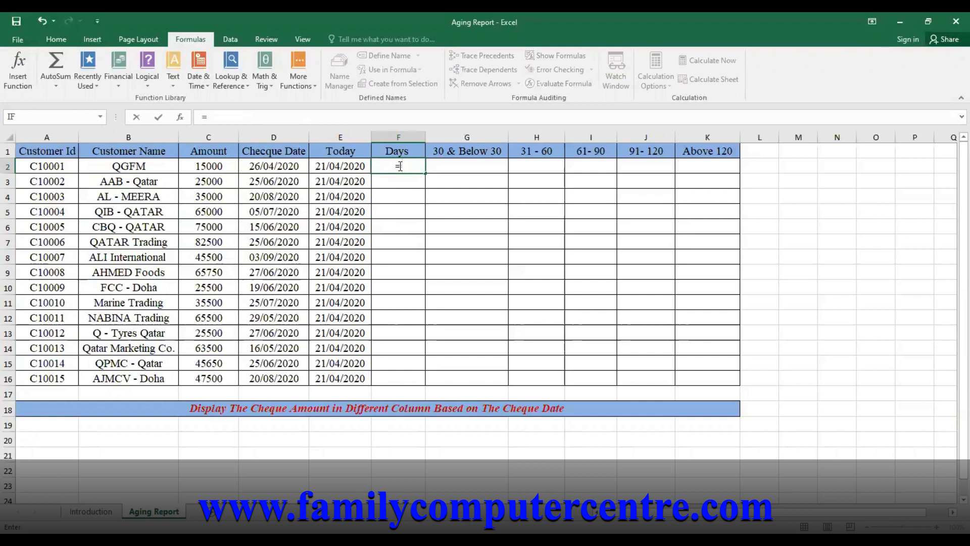
pyautogui.write('d2-')
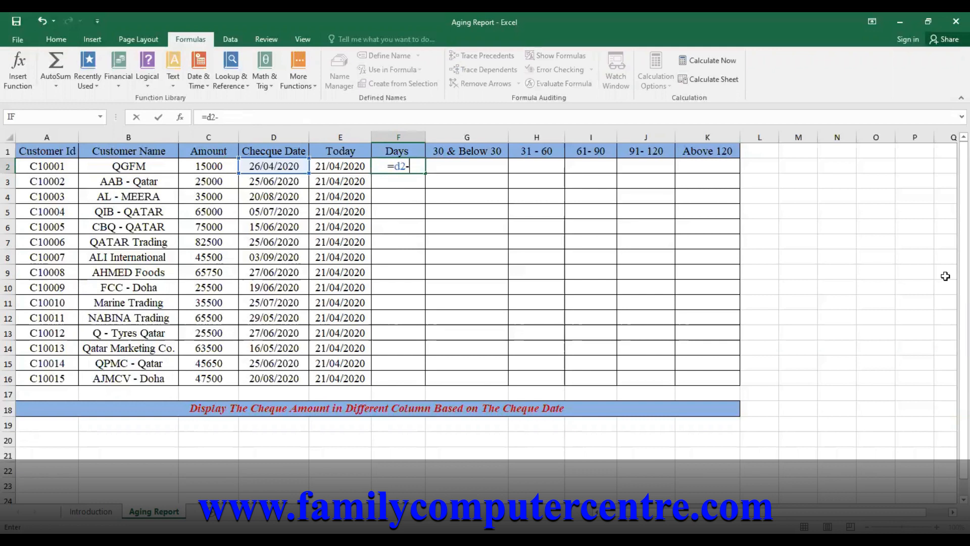
pyautogui.write('e2')
pyautogui.press('Return')
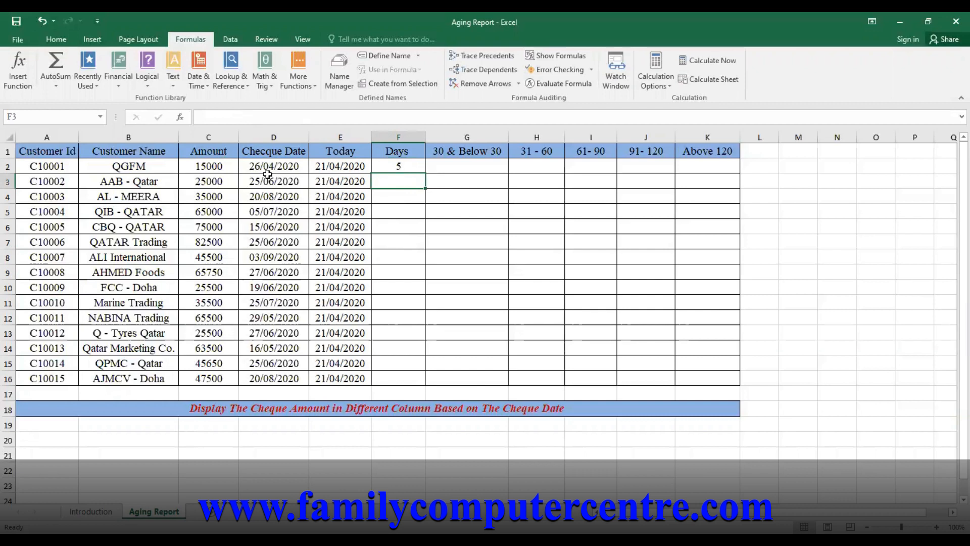
pyautogui.click(393, 169)
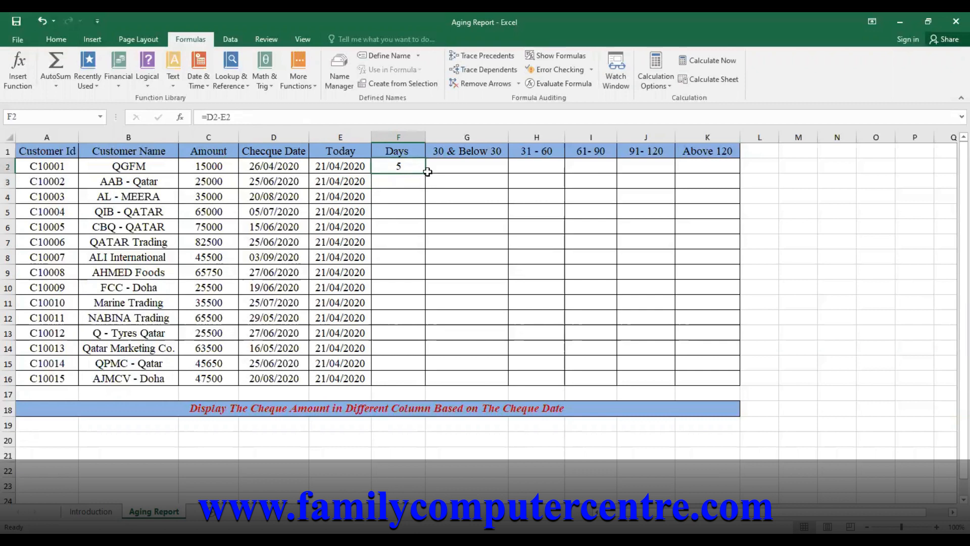
pyautogui.moveTo(426, 172); pyautogui.dragTo(421, 384)
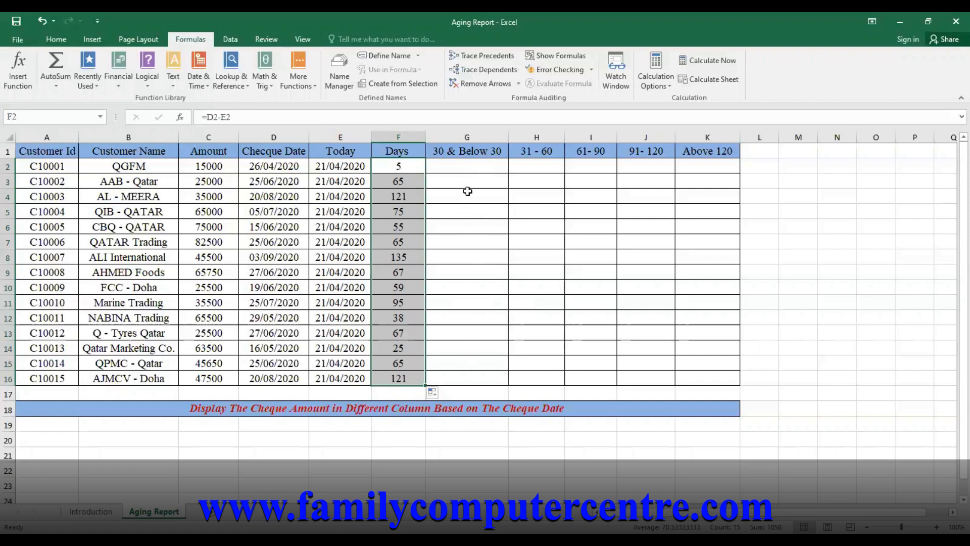
# Insert an IF function in G2 with the test F2<=30, returning C2 if true and "" if false
pyautogui.click(468, 171)
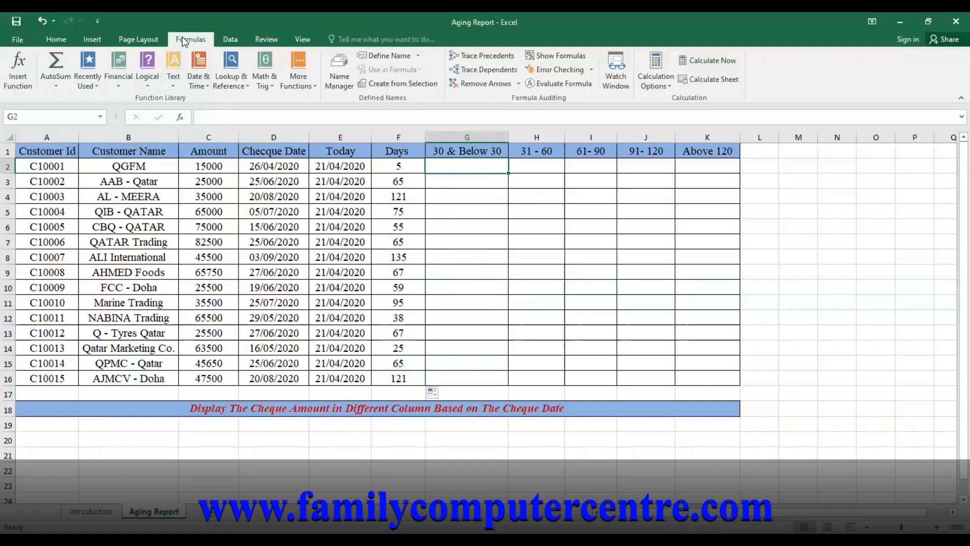
pyautogui.click(148, 93)
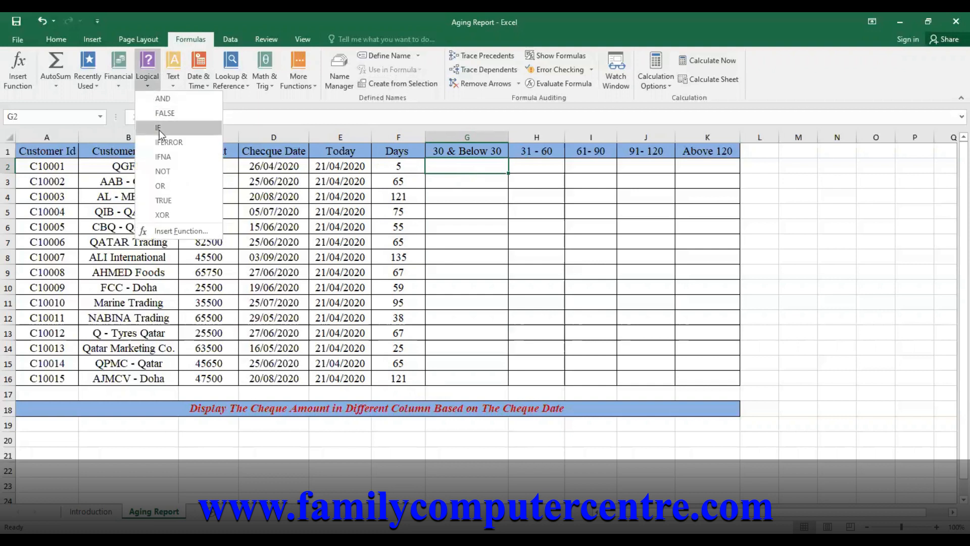
pyautogui.click(160, 128)
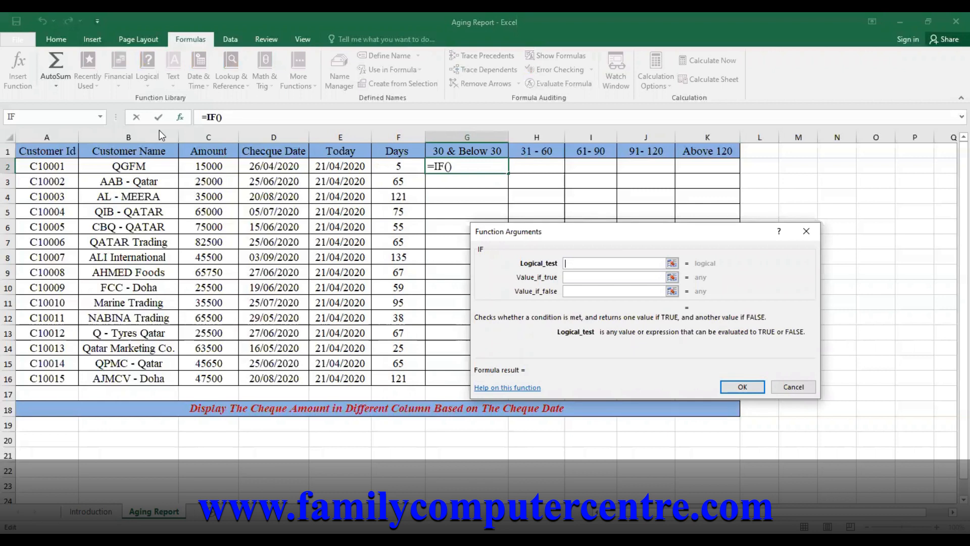
pyautogui.write('f2<=30')
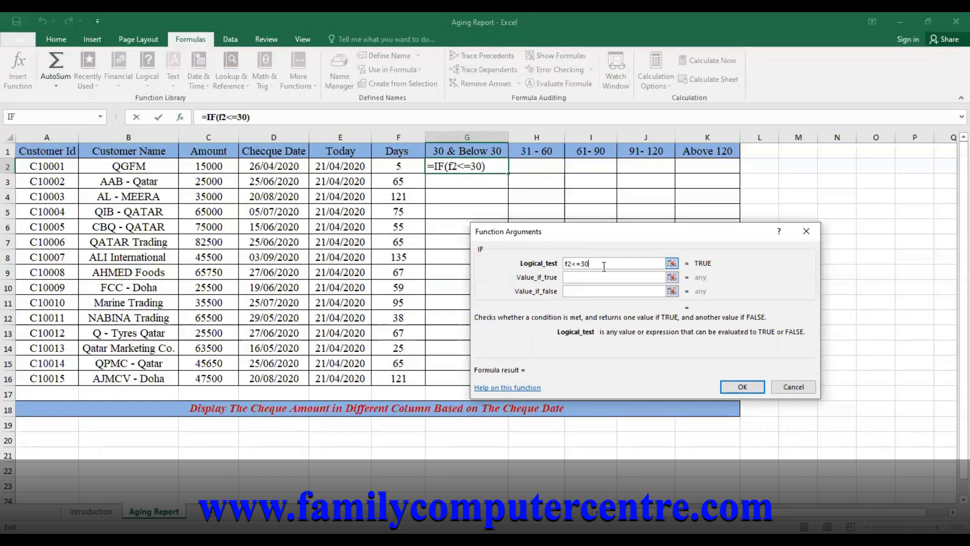
pyautogui.click(572, 276)
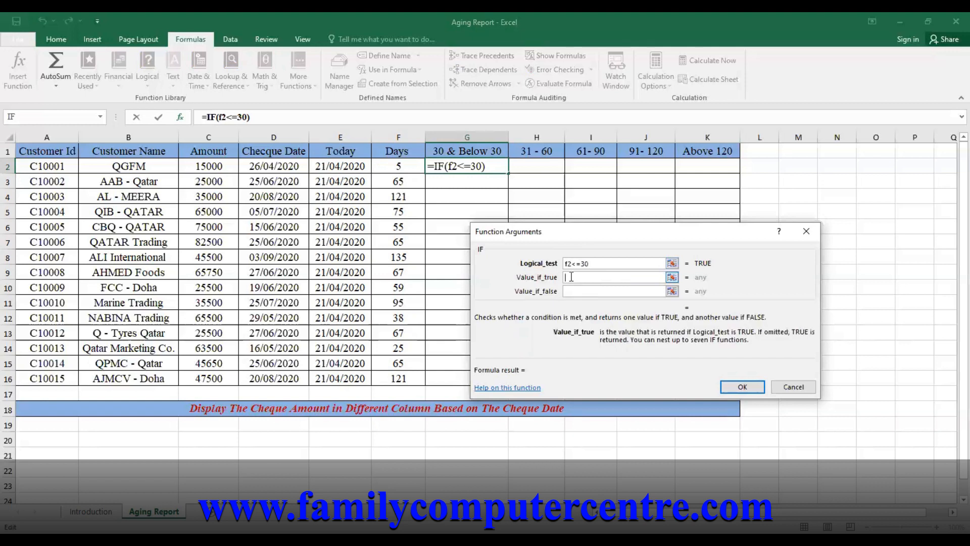
pyautogui.write('c2')
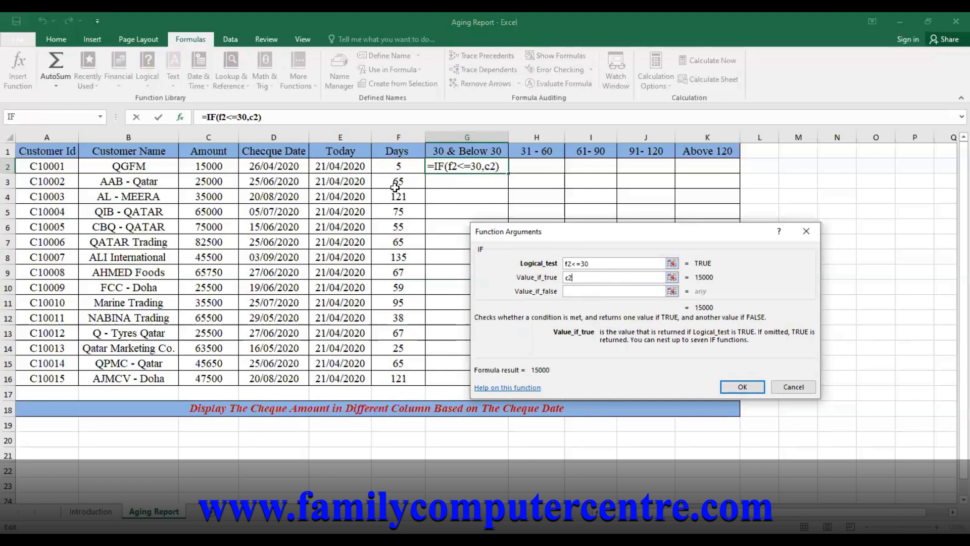
pyautogui.click(614, 292)
pyautogui.write('""')
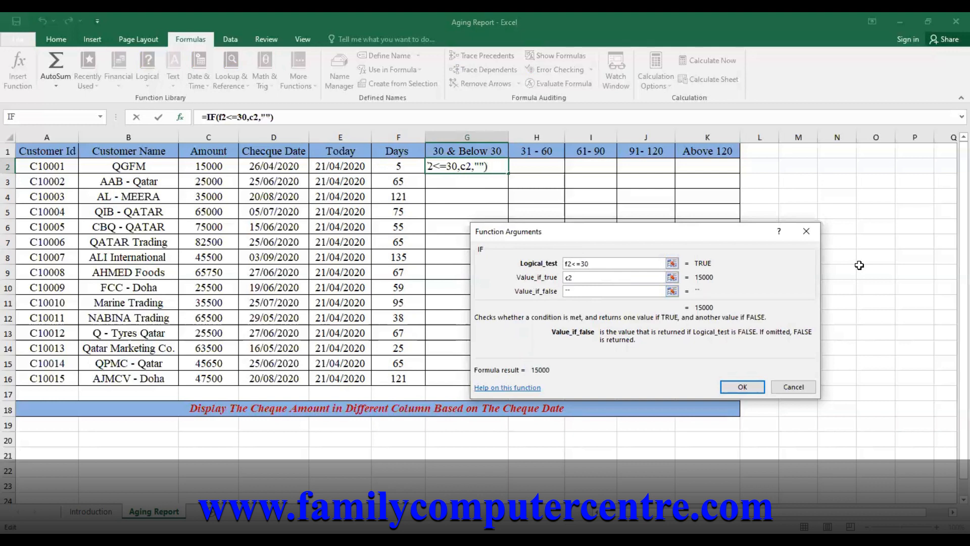
pyautogui.click(741, 388)
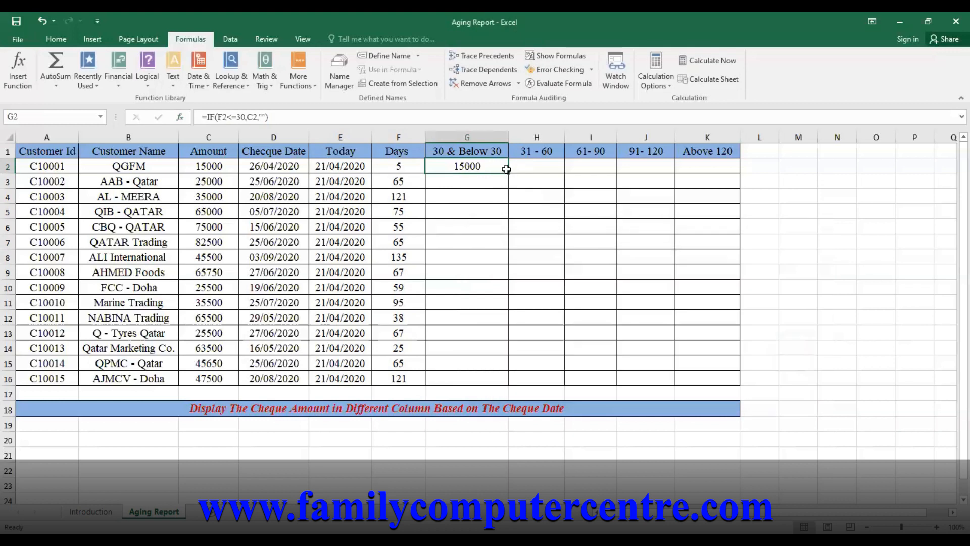
# Fill the G2 formula down the 30 & Below 30 column through G16 and check the returned amounts
pyautogui.moveTo(508, 173); pyautogui.dragTo(501, 386)
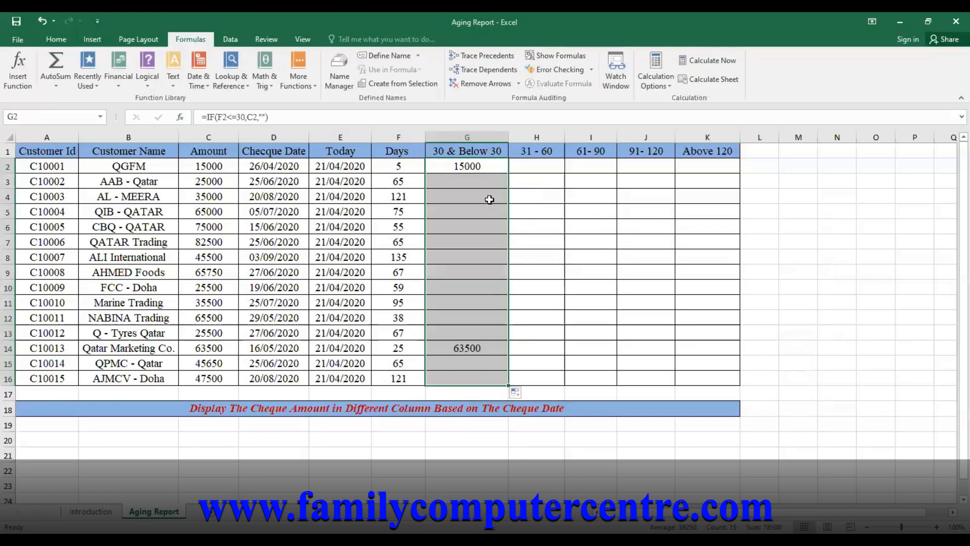
pyautogui.click(483, 350)
pyautogui.click(475, 169)
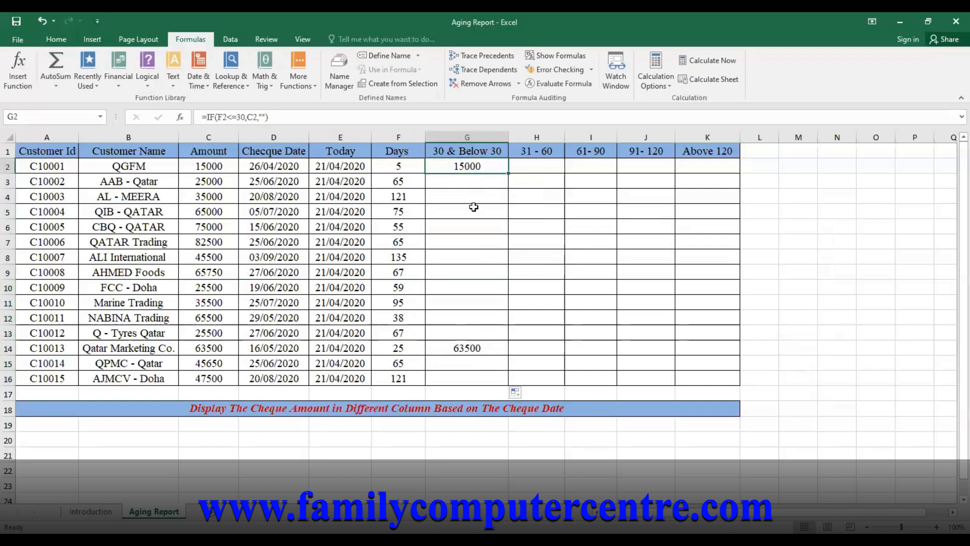
pyautogui.click(475, 350)
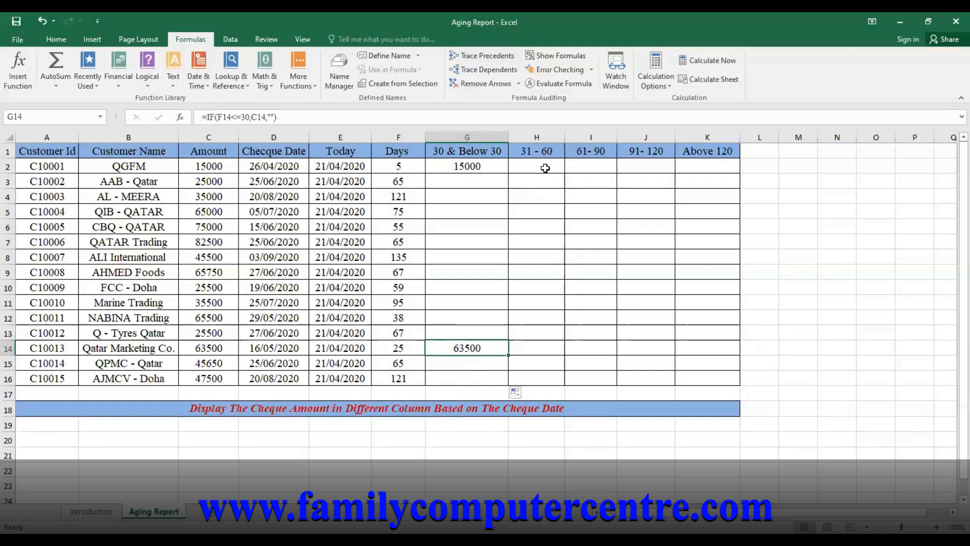
# Start an IF function in H2 with the logical test AND(F2>30,F2<=60)
pyautogui.click(545, 168)
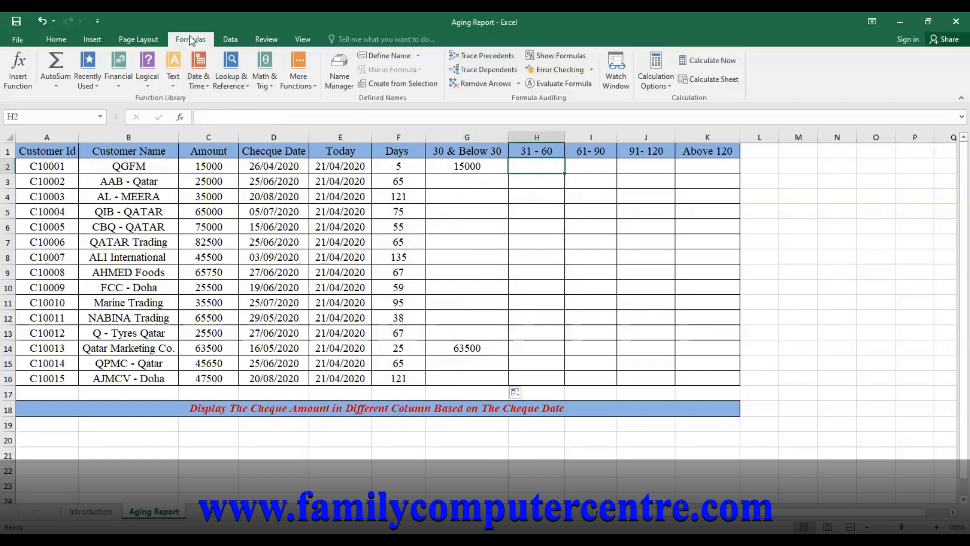
pyautogui.click(148, 85)
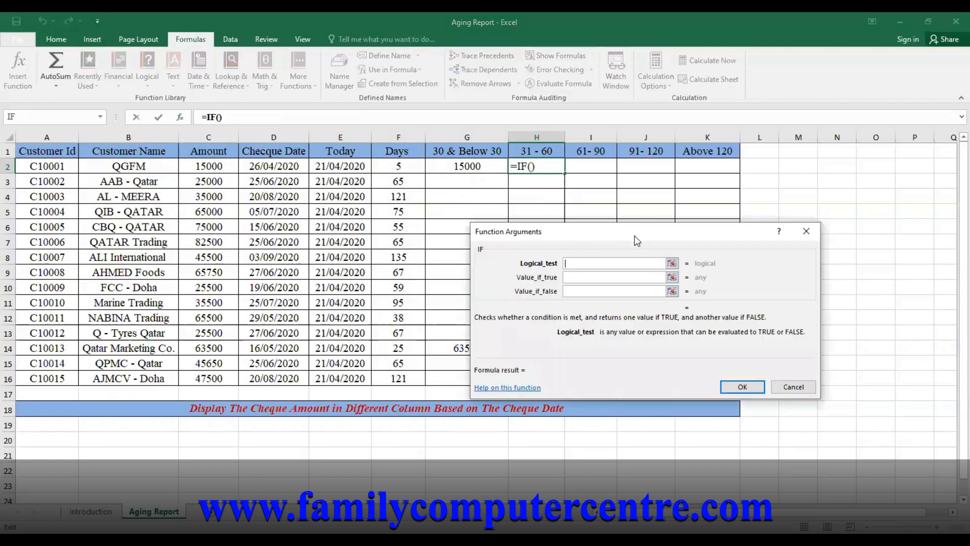
pyautogui.moveTo(636, 241); pyautogui.dragTo(658, 230)
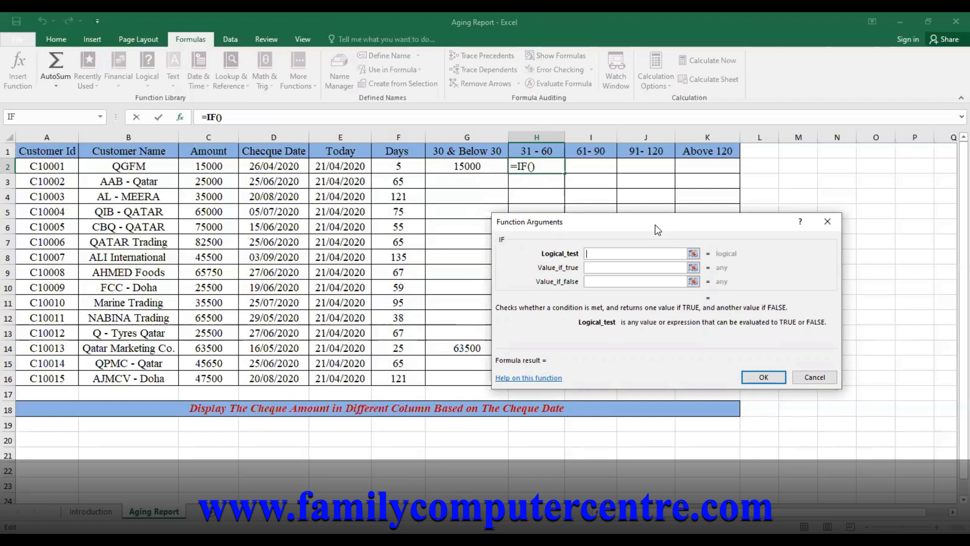
pyautogui.write('and(')
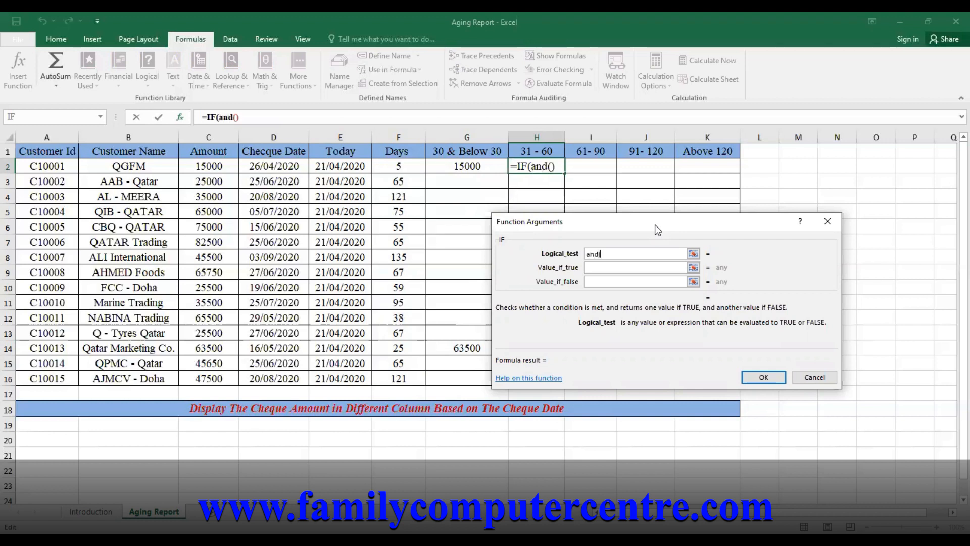
pyautogui.write('f2>30')
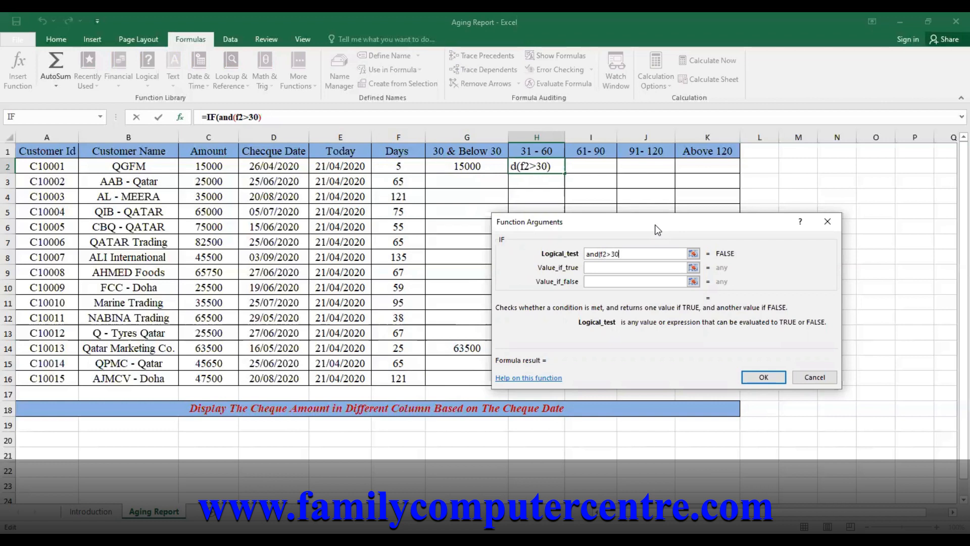
pyautogui.write(',f2<=6')
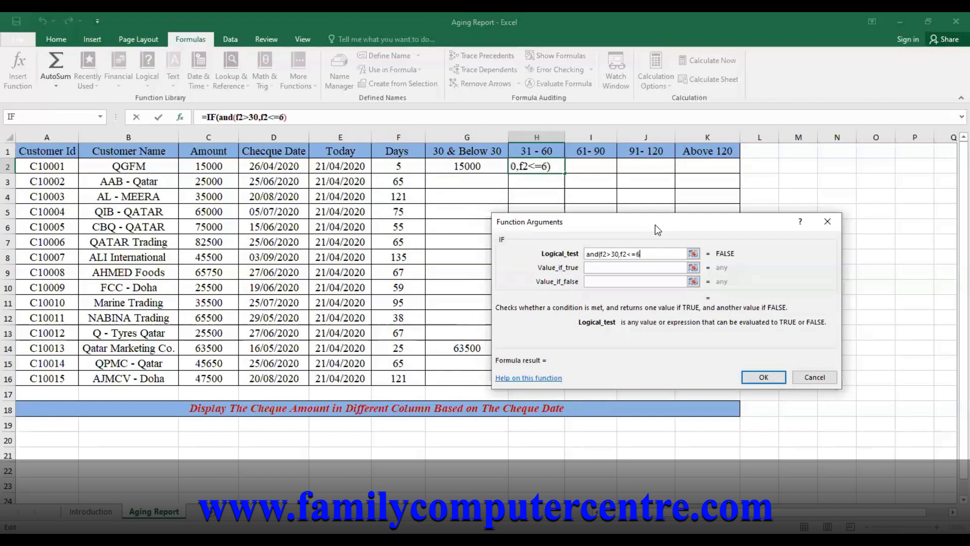
pyautogui.write('0)')
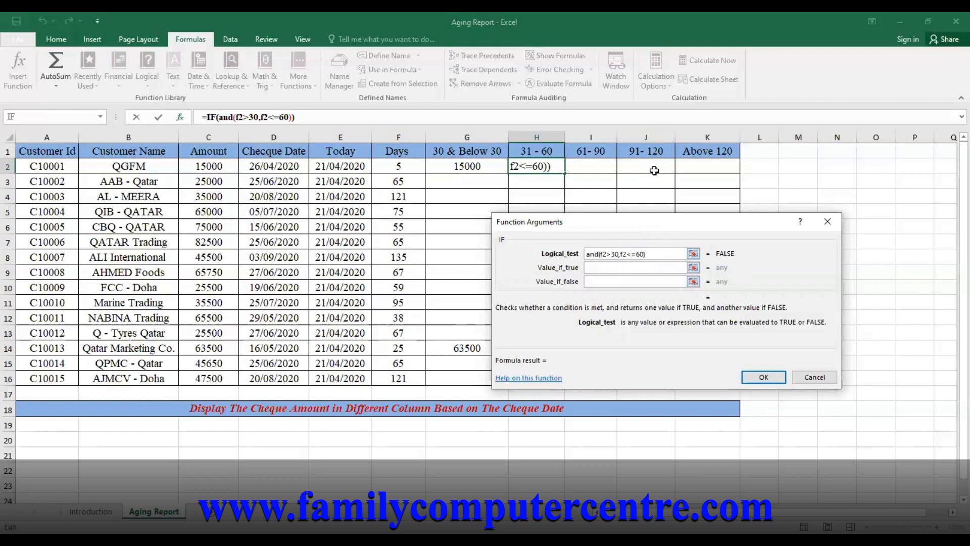
# Complete H2's IF function with C2 if true and "" if false, and fill it down the 31 - 60 column through H16
pyautogui.click(621, 267)
pyautogui.click(596, 268)
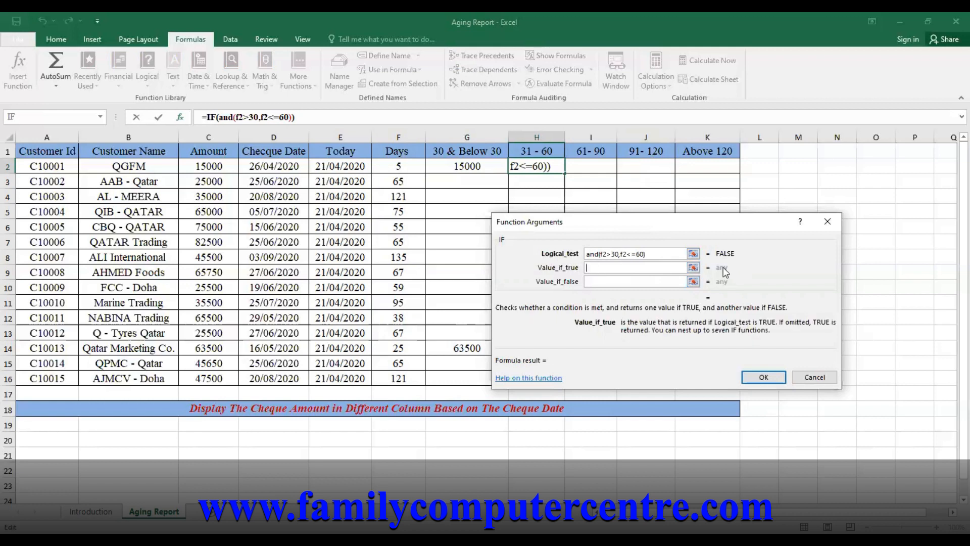
pyautogui.write('c2')
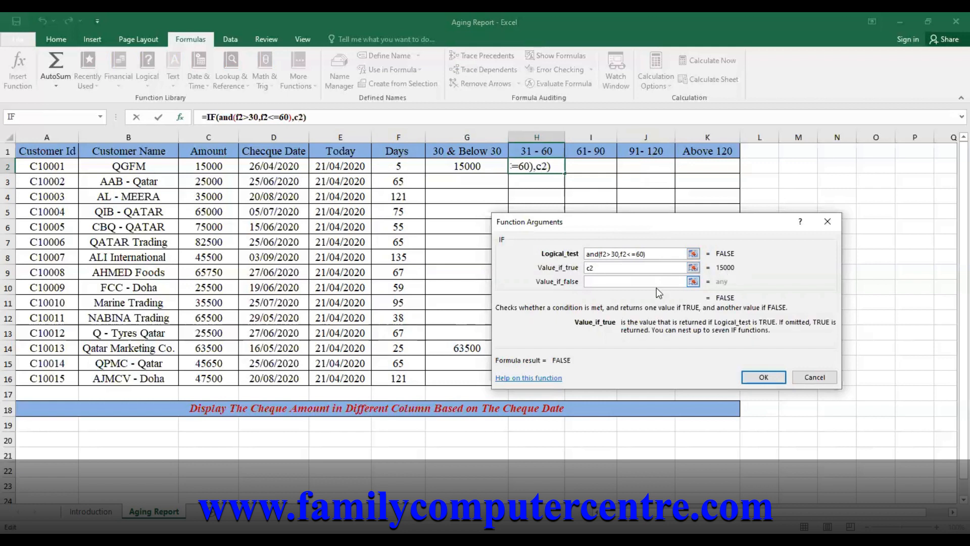
pyautogui.click(602, 286)
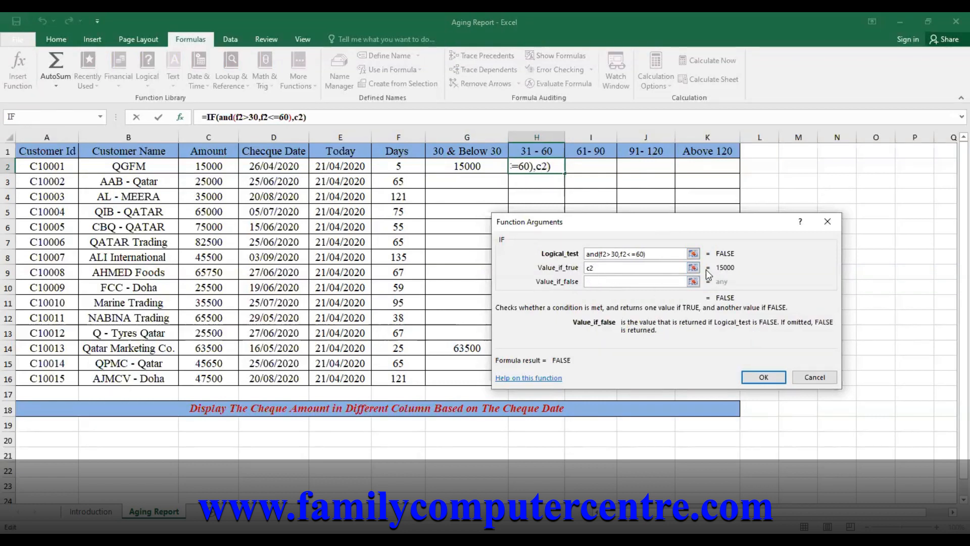
pyautogui.write('""')
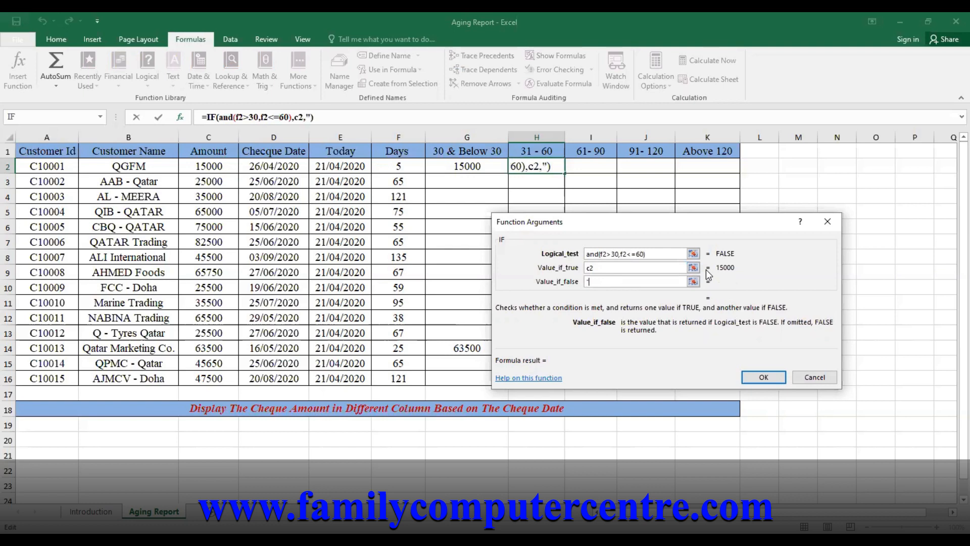
pyautogui.click(763, 378)
pyautogui.moveTo(564, 173); pyautogui.dragTo(556, 381)
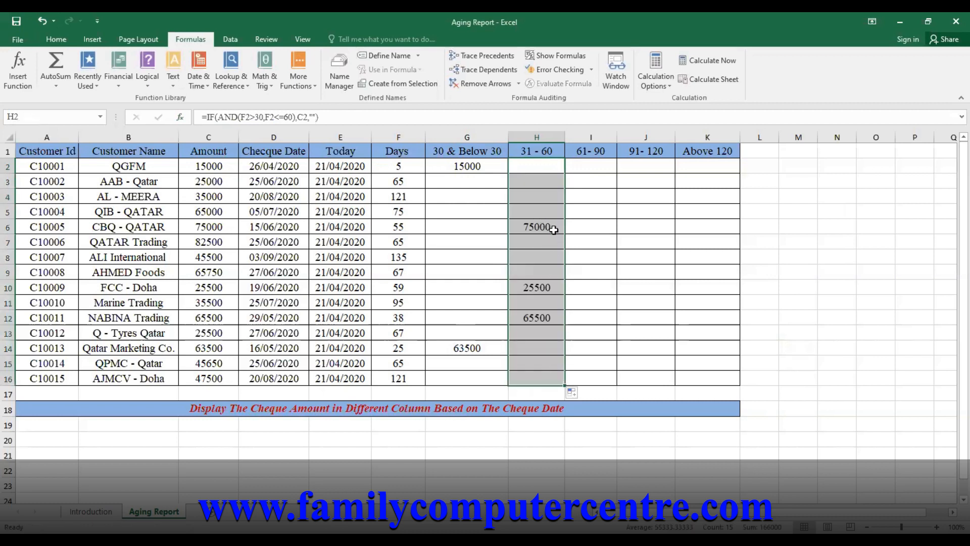
pyautogui.click(553, 230)
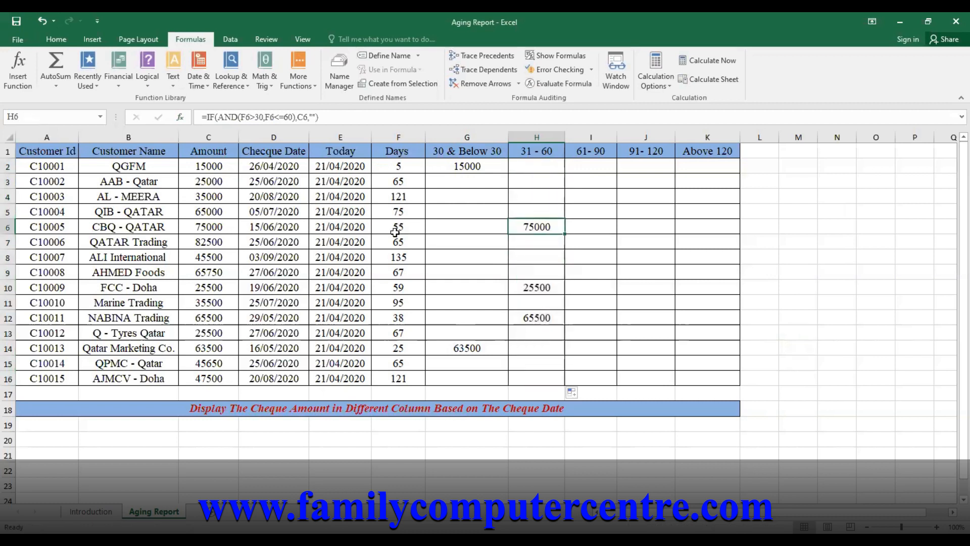